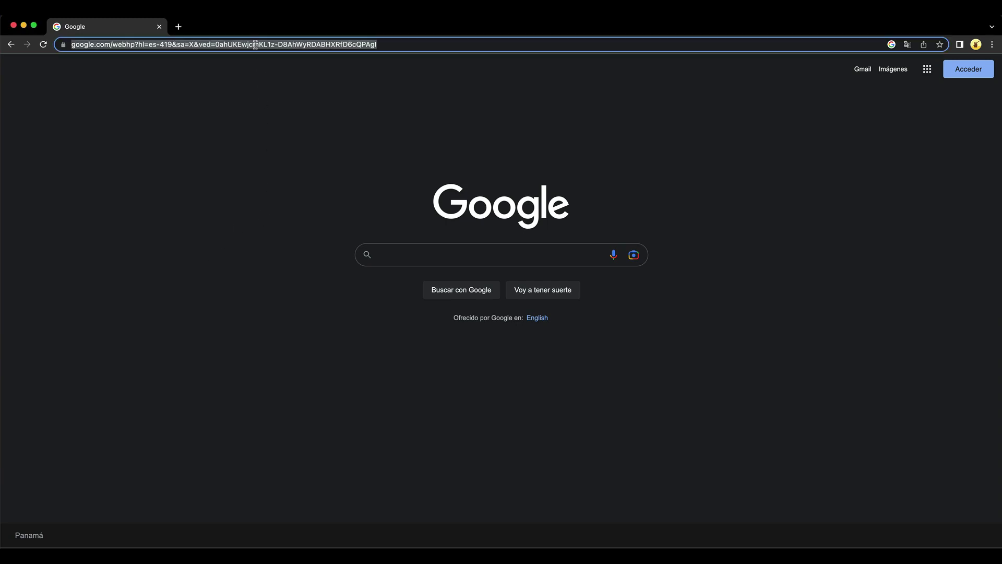
Step: Go to youtube.com and search for the crypto creator's name
{"action": "type", "text": "youtube"}
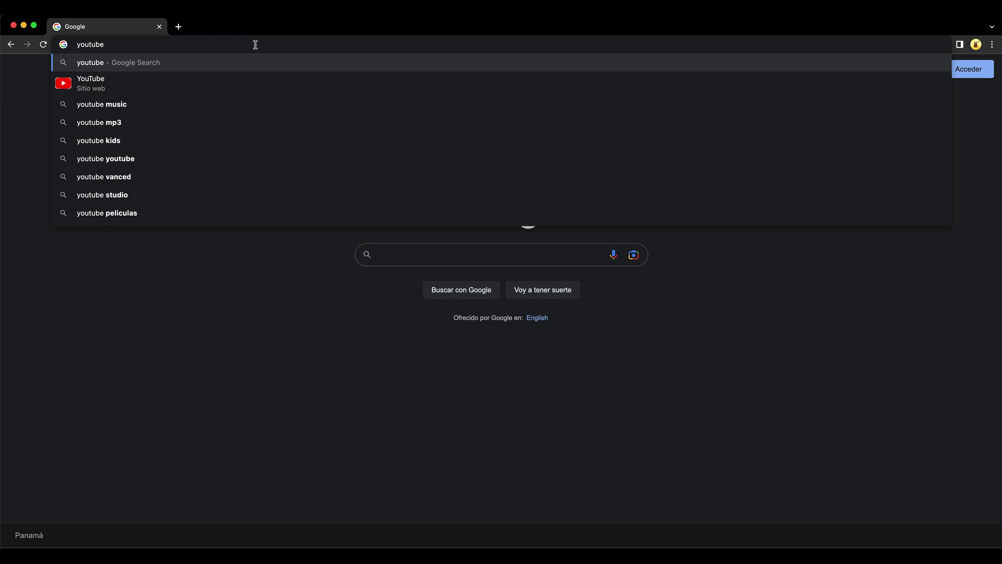
{"action": "type", "text": ".com"}
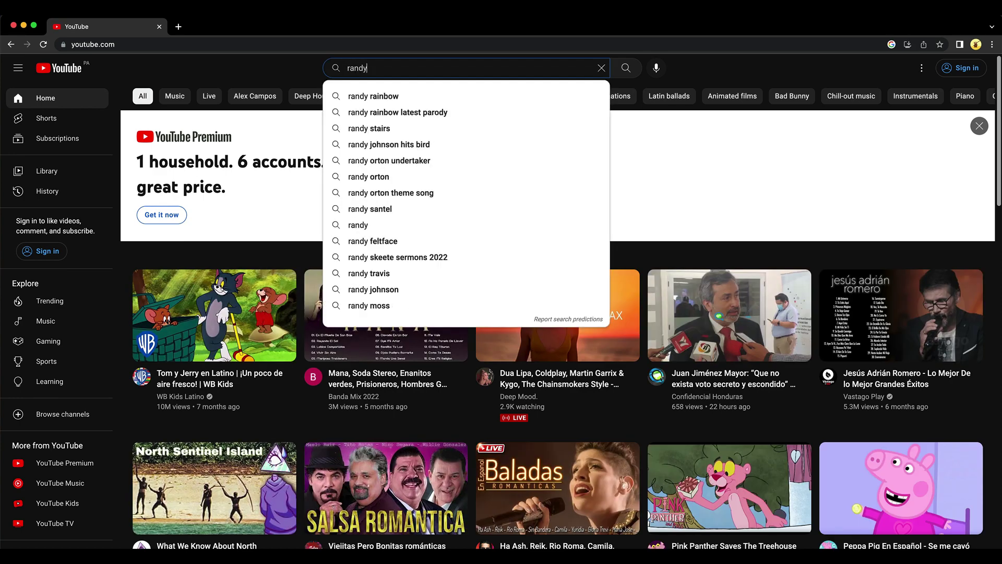
{"action": "type", "text": " hilarski"}
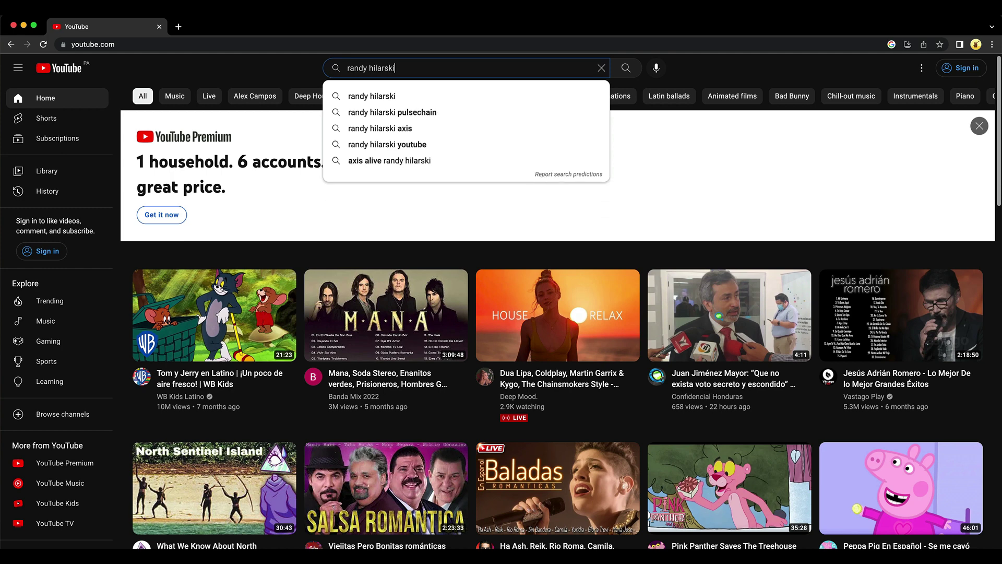
{"action": "key", "text": "Return"}
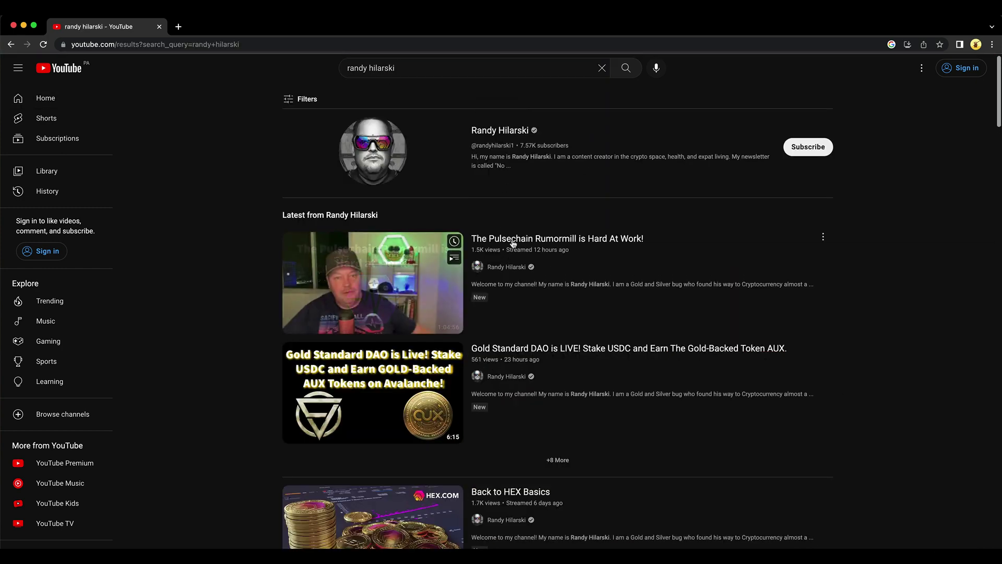
Step: Open the creator's newest video, pause it, and expand its full description
{"action": "left_click", "coordinate": [513, 243]}
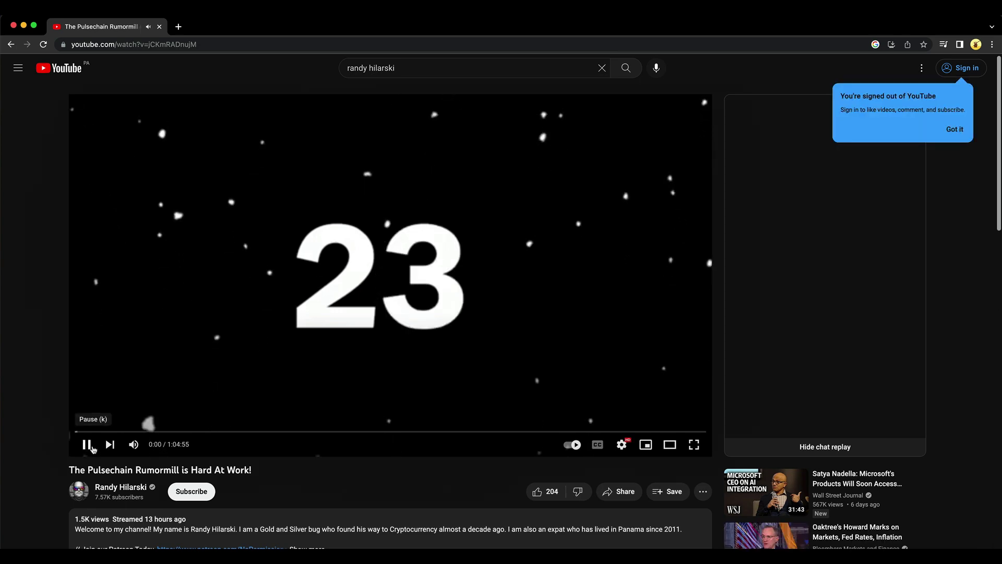
{"action": "left_click", "coordinate": [85, 443]}
{"action": "scroll", "coordinate": [320, 426], "scroll_direction": "down", "scroll_amount": 2}
{"action": "scroll", "coordinate": [320, 426], "scroll_direction": "down", "scroll_amount": 4}
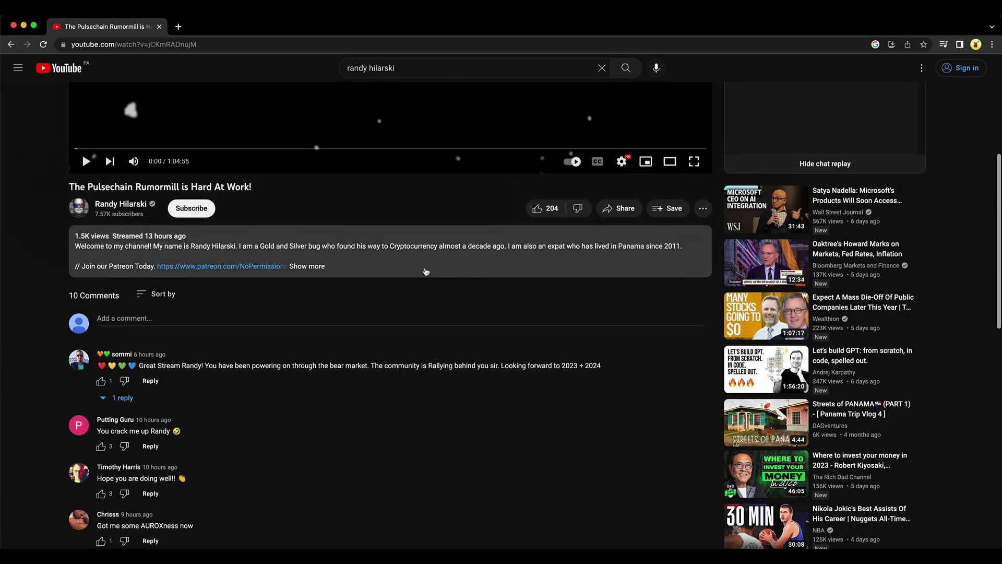
{"action": "left_click", "coordinate": [313, 266]}
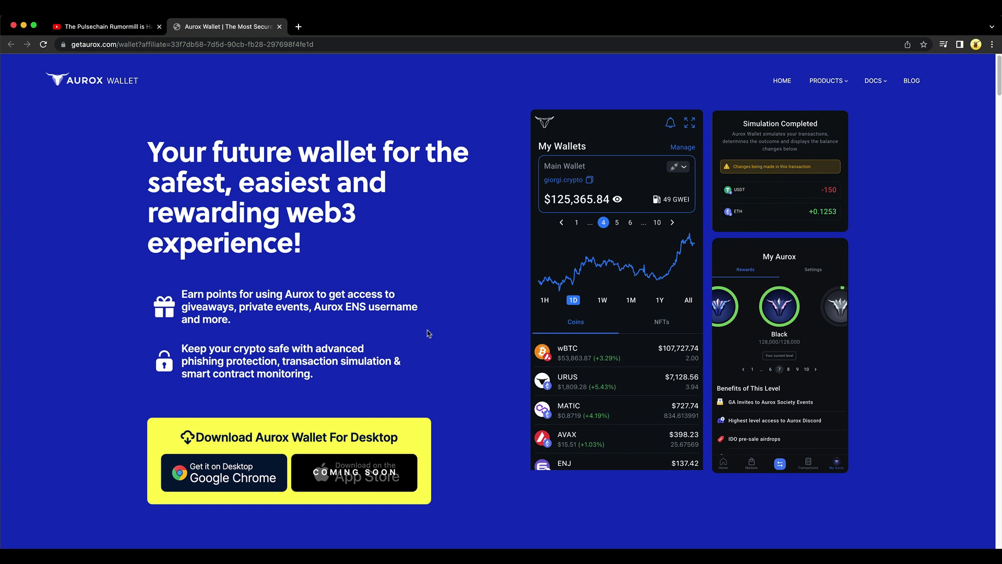
Step: Scroll the Aurox homepage to find the Google Chrome desktop download link
{"action": "scroll", "coordinate": [424, 332], "scroll_direction": "down", "scroll_amount": 3}
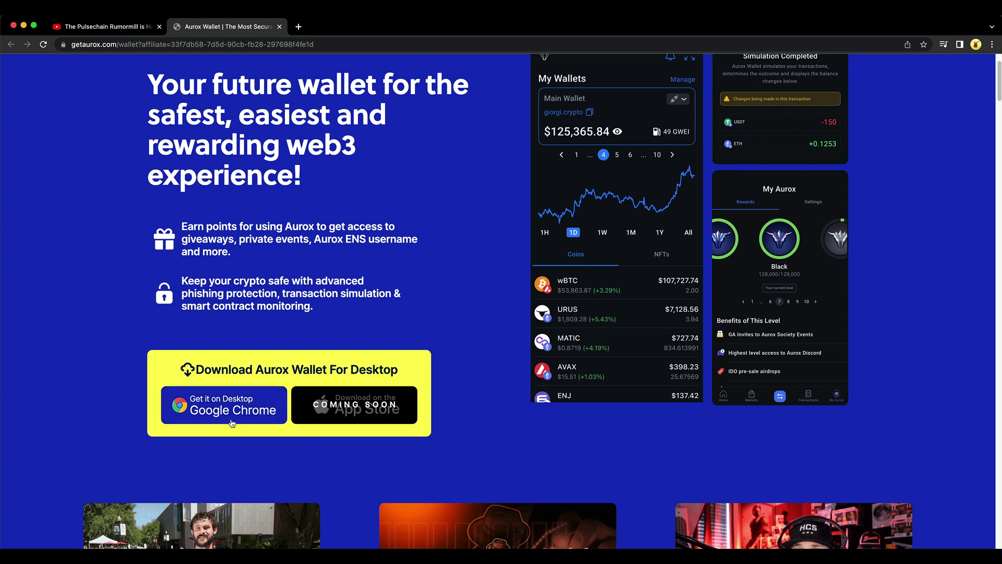
{"action": "scroll", "coordinate": [454, 375], "scroll_direction": "up", "scroll_amount": 2}
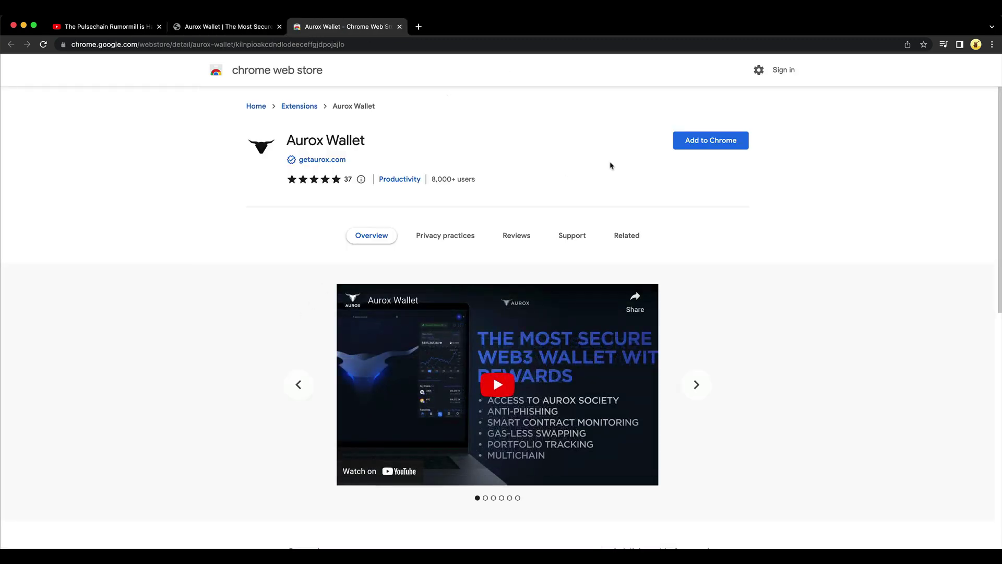
Step: Add the Aurox Wallet extension to Chrome and confirm the installation
{"action": "left_click", "coordinate": [713, 143]}
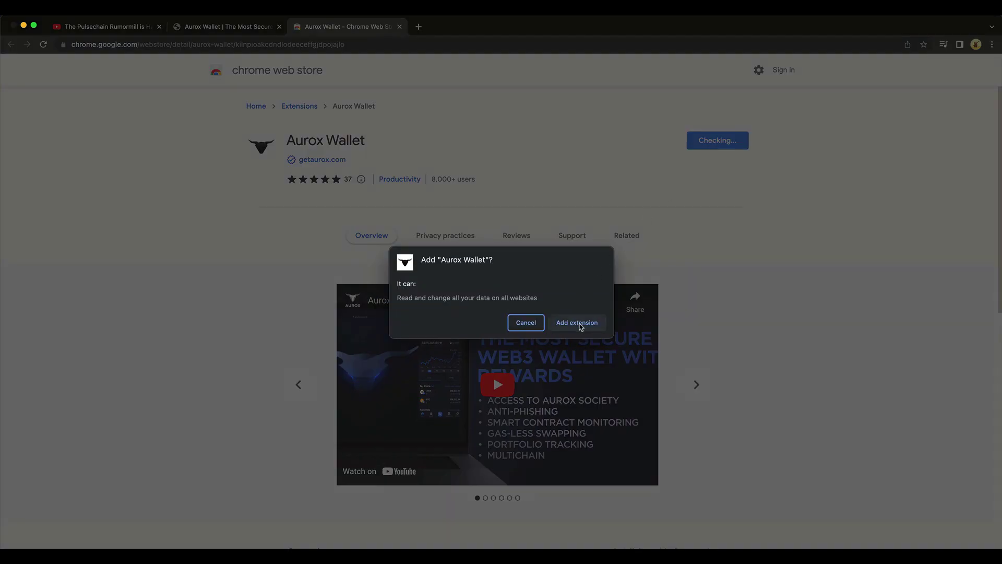
{"action": "left_click", "coordinate": [578, 323]}
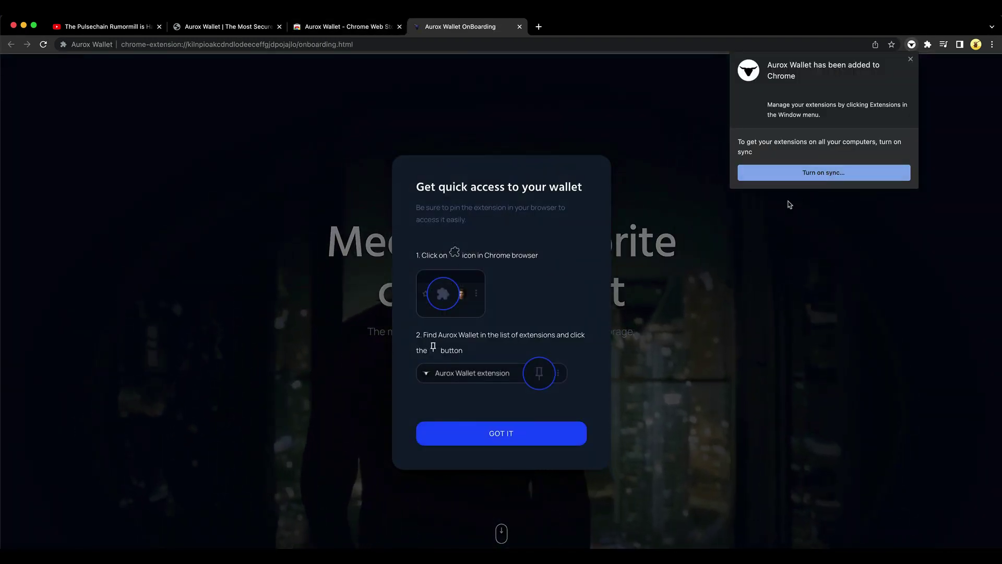
Step: Dismiss the extension-added and pinning notices, then scroll through the onboarding page
{"action": "left_click", "coordinate": [911, 59]}
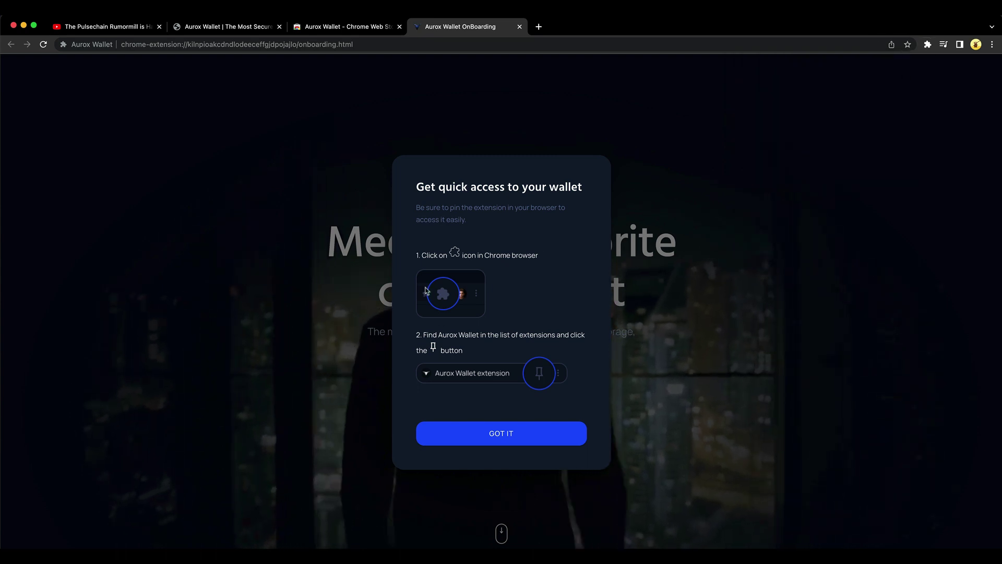
{"action": "left_click", "coordinate": [497, 434]}
{"action": "scroll", "coordinate": [517, 397], "scroll_direction": "down", "scroll_amount": 5}
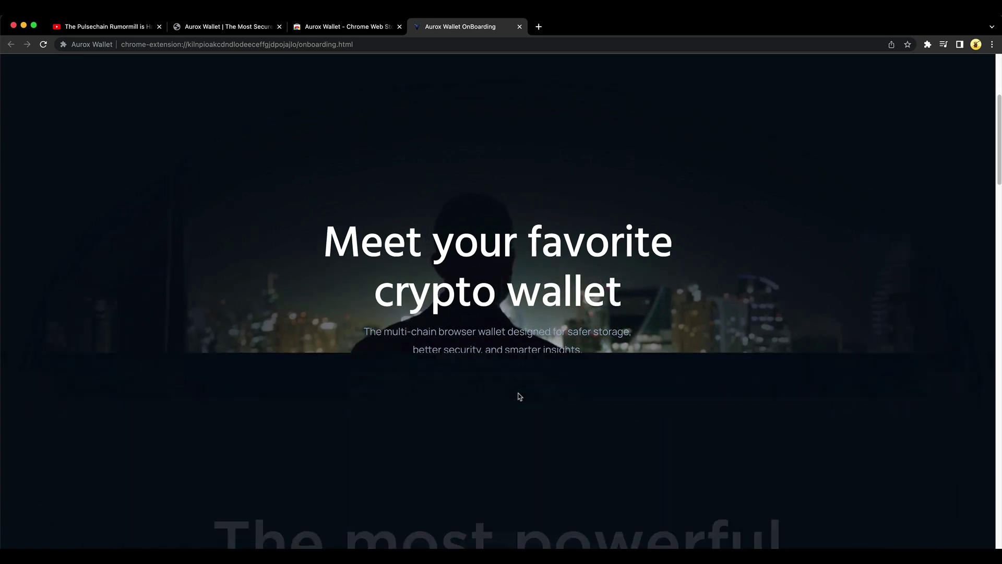
{"action": "scroll", "coordinate": [519, 397], "scroll_direction": "up", "scroll_amount": 3}
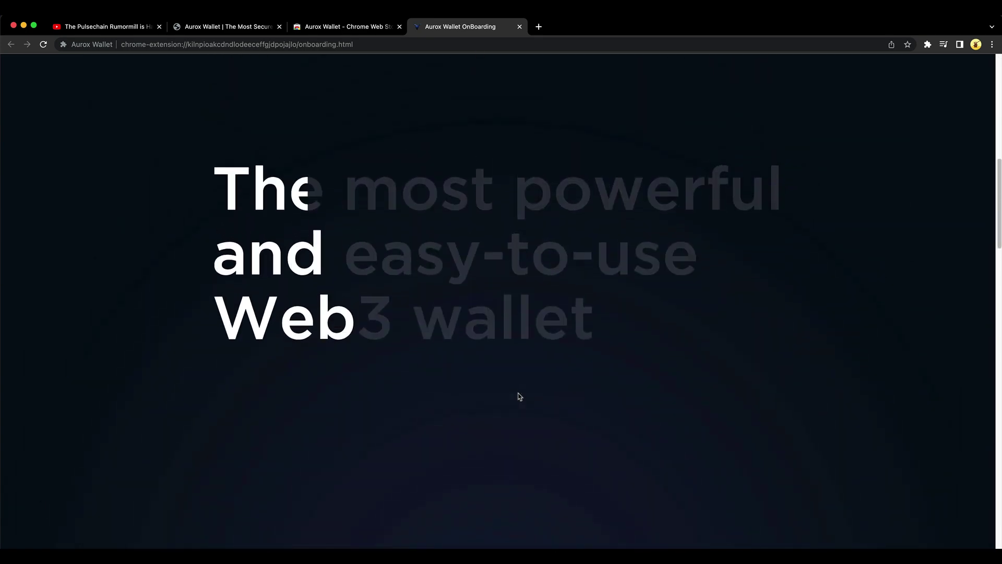
{"action": "scroll", "coordinate": [520, 396], "scroll_direction": "down", "scroll_amount": 5}
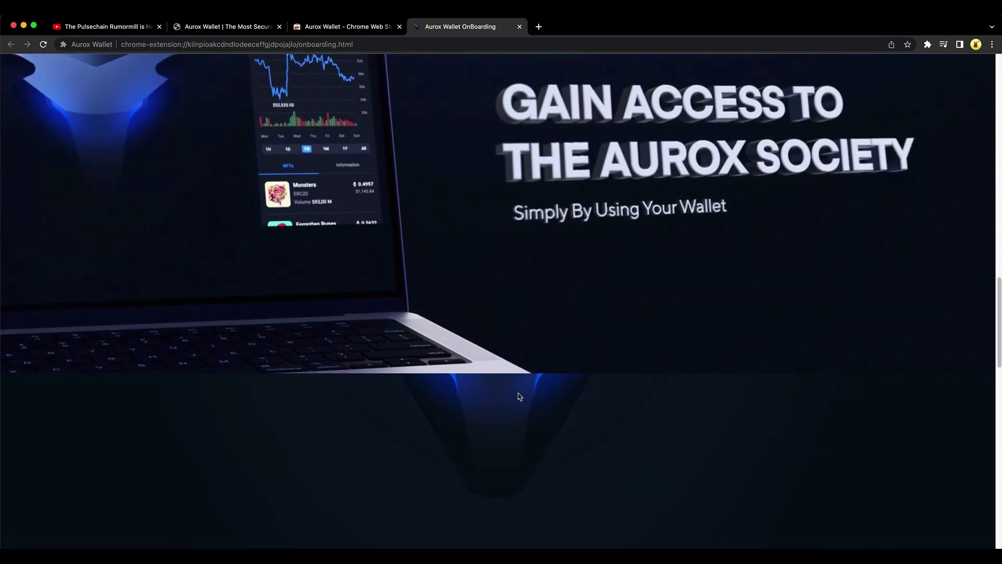
{"action": "scroll", "coordinate": [519, 397], "scroll_direction": "down", "scroll_amount": 5}
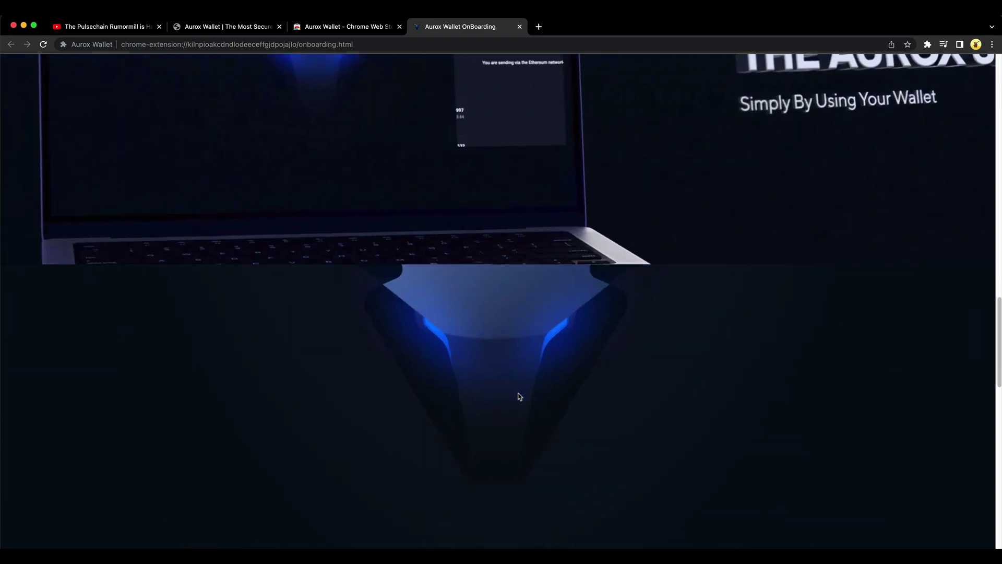
{"action": "scroll", "coordinate": [519, 396], "scroll_direction": "down", "scroll_amount": 5}
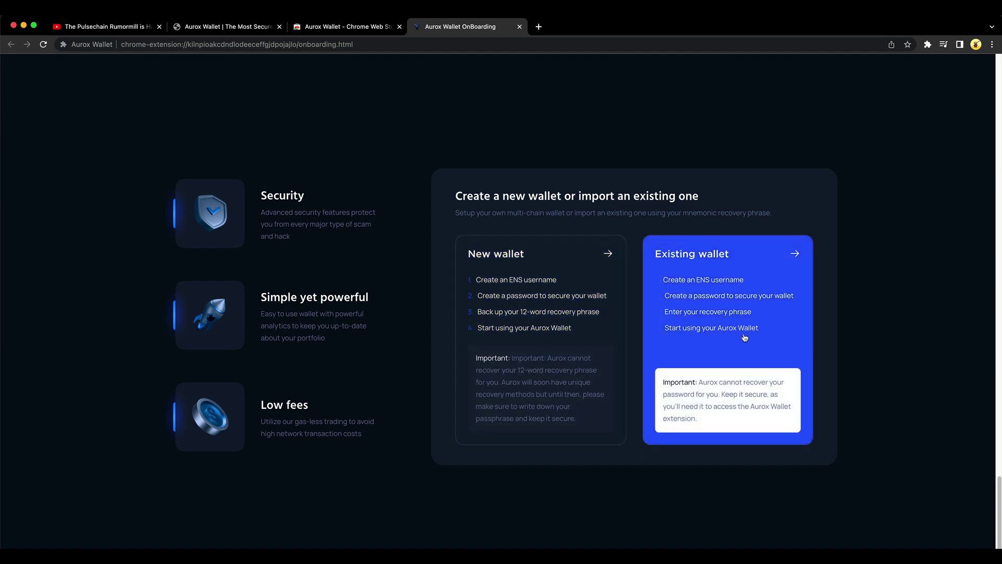
Step: Choose New wallet, claim an ENS username, and enter a password meeting the listed rules
{"action": "left_click", "coordinate": [553, 330]}
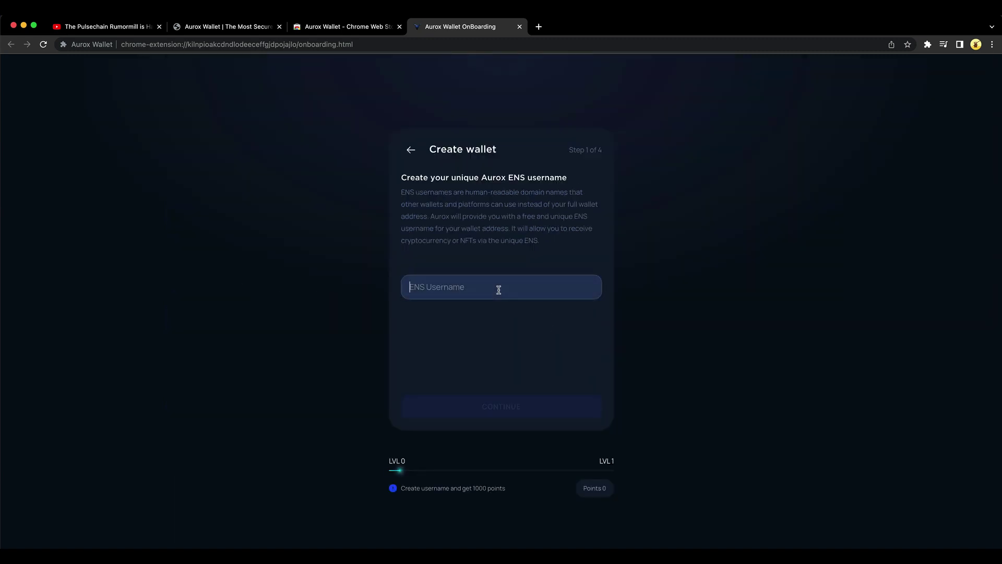
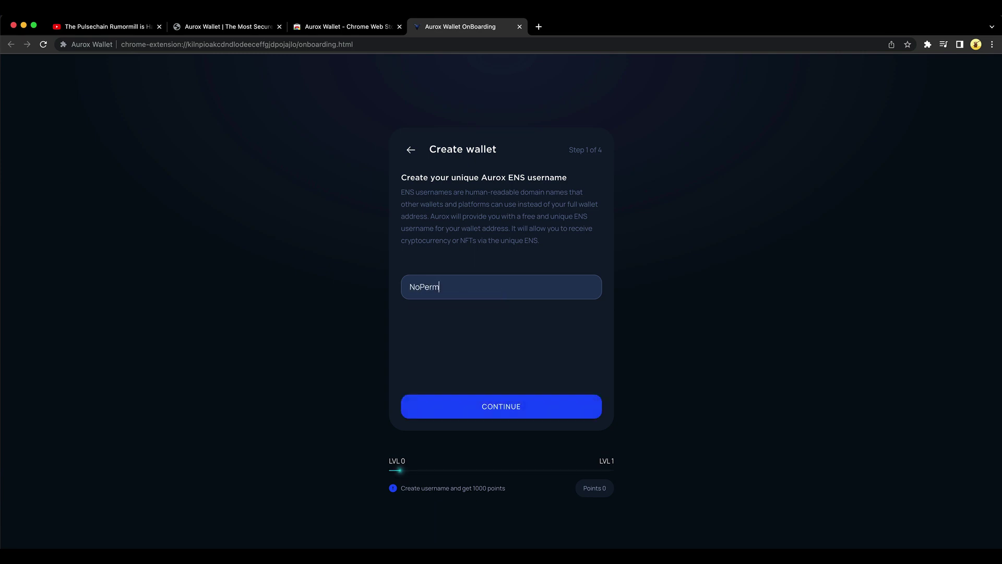
{"action": "left_click", "coordinate": [505, 405]}
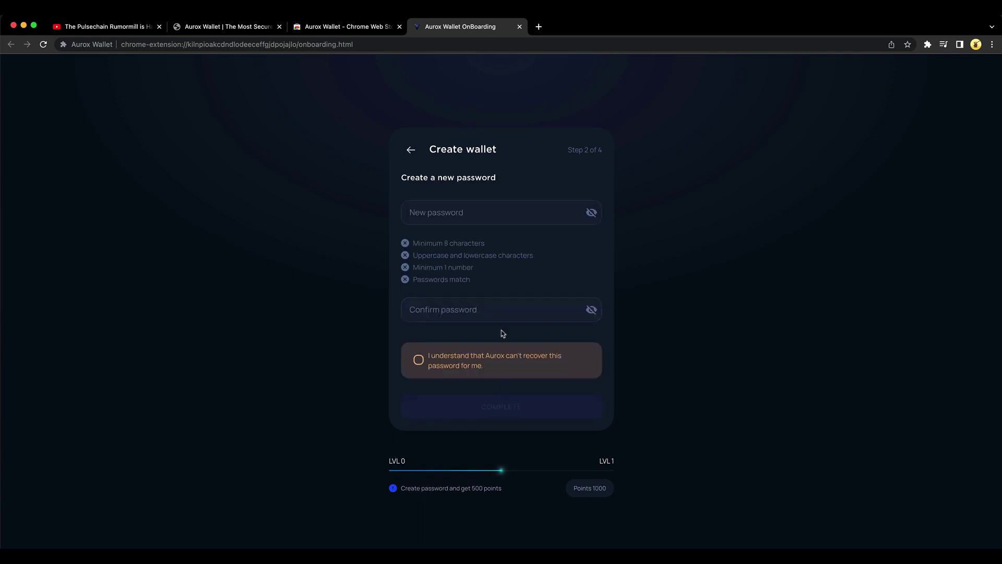
{"action": "left_click", "coordinate": [501, 218]}
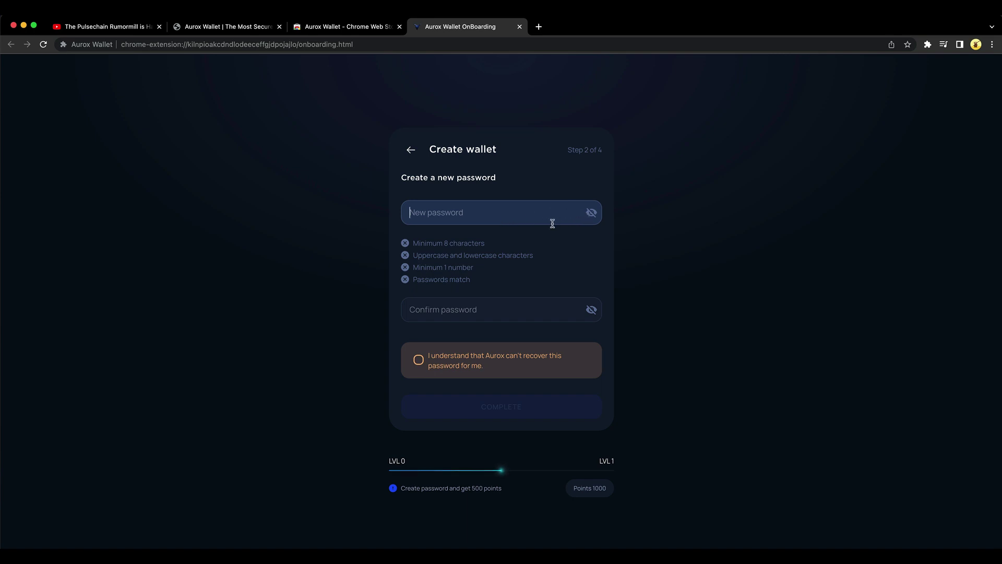
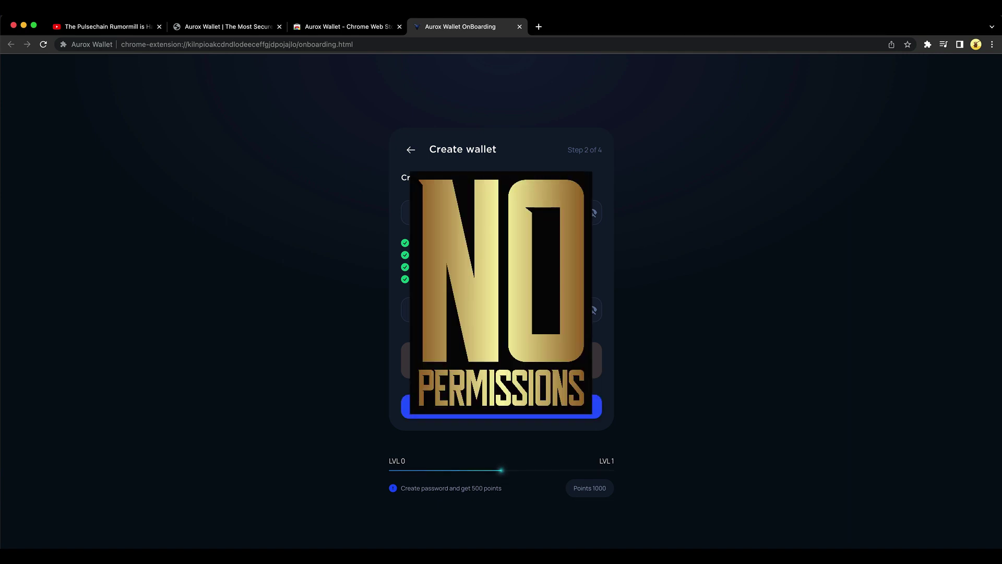
Step: Complete the password step and finish the recovery phrase setup
{"action": "left_click", "coordinate": [501, 407]}
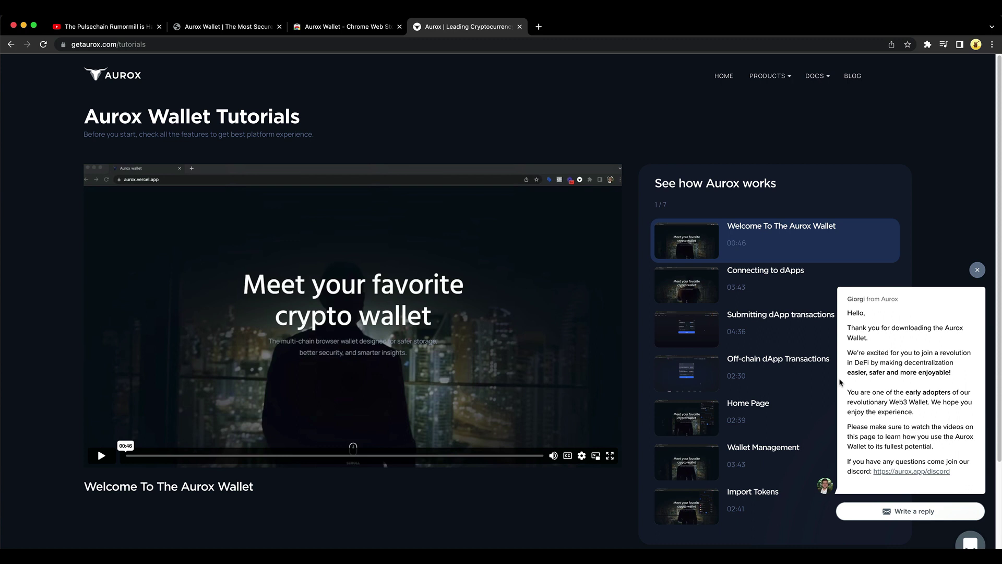
Step: Close the Intercom welcome chat covering the seven tutorial videos
{"action": "left_click", "coordinate": [978, 270]}
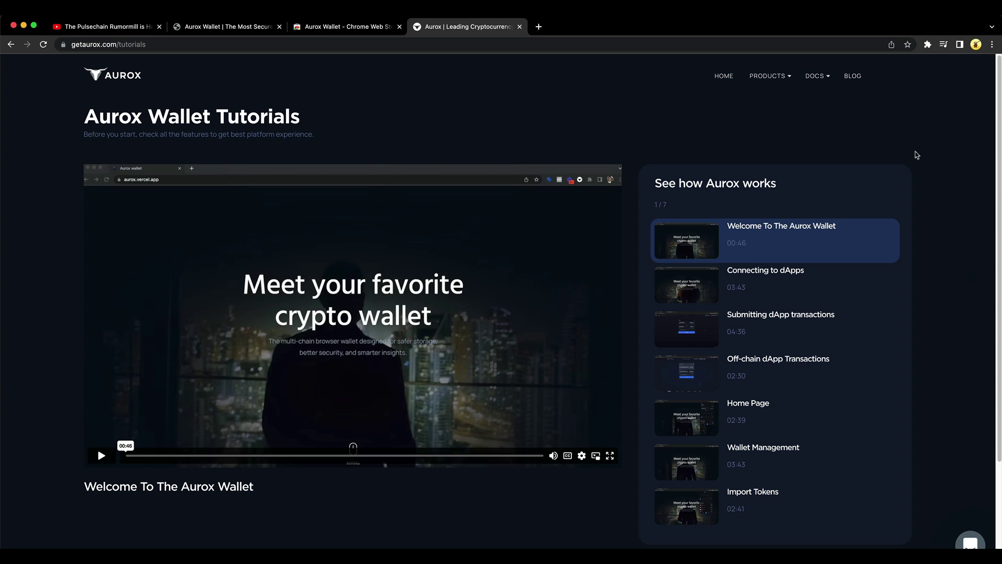
Step: Open Aurox Wallet from the Extensions menu and copy the account's wallet address
{"action": "left_click", "coordinate": [927, 45]}
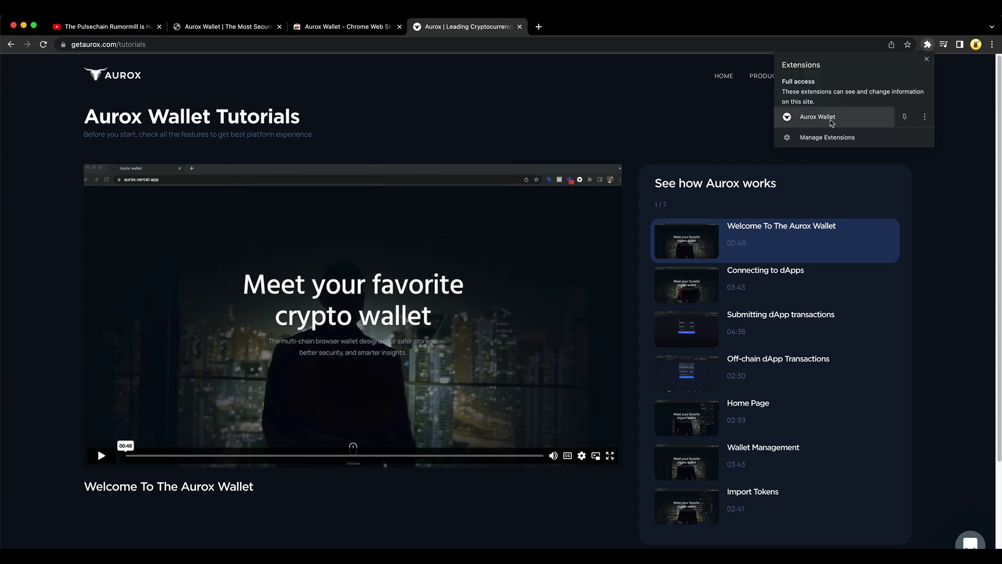
{"action": "left_click", "coordinate": [904, 117]}
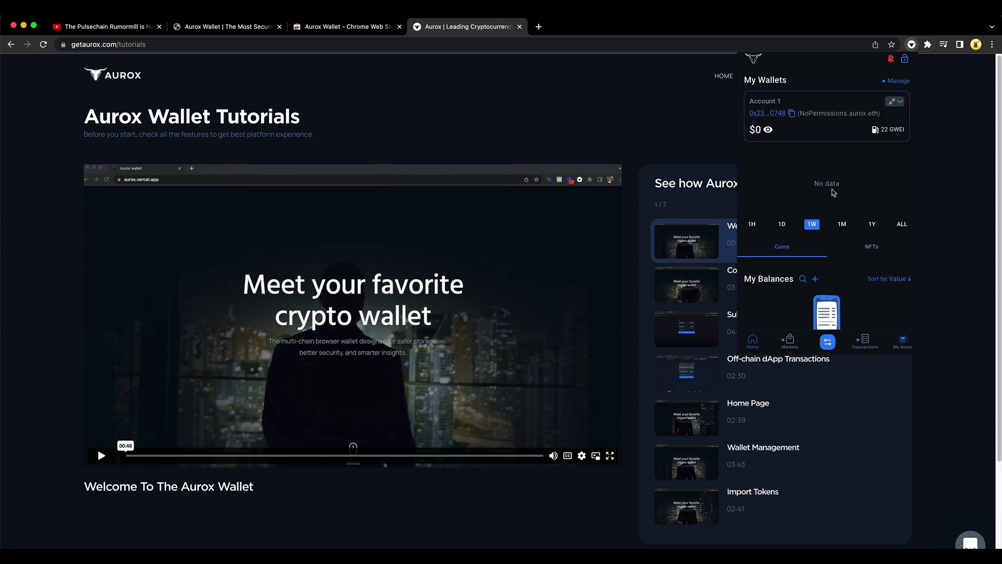
{"action": "scroll", "coordinate": [832, 189], "scroll_direction": "down", "scroll_amount": 2}
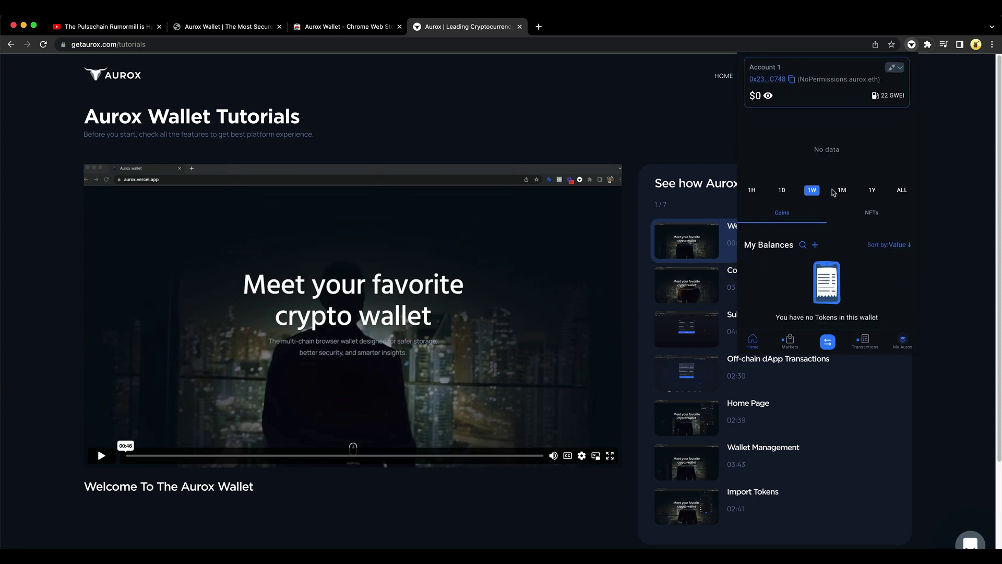
{"action": "scroll", "coordinate": [833, 193], "scroll_direction": "up", "scroll_amount": 2}
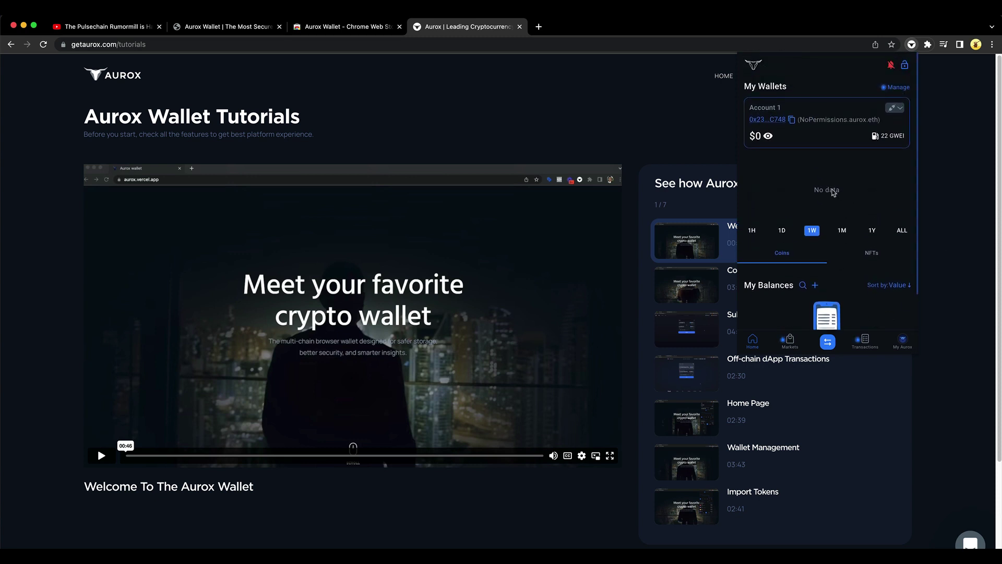
{"action": "left_click", "coordinate": [791, 120]}
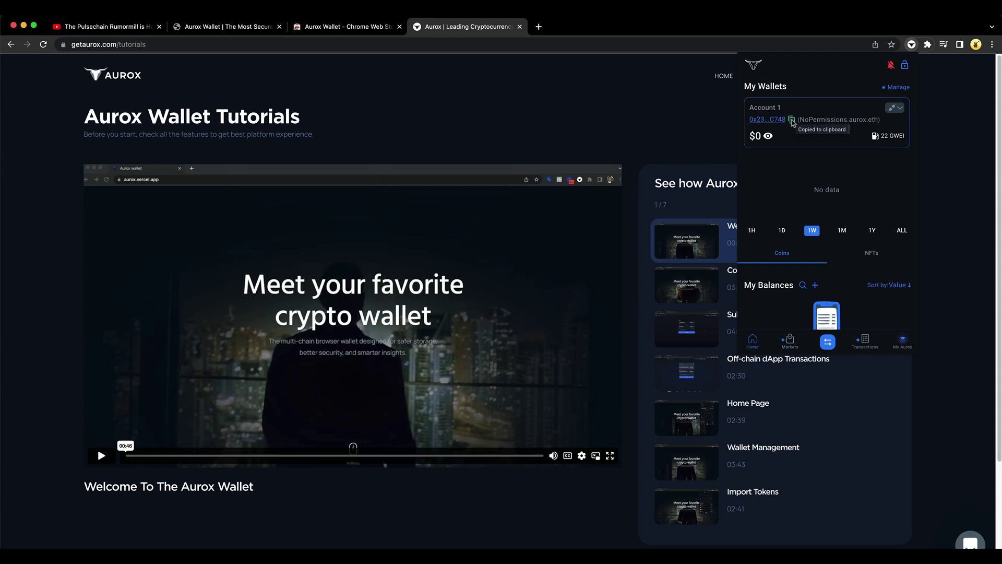
{"action": "scroll", "coordinate": [843, 239], "scroll_direction": "down", "scroll_amount": 2}
Step: View Markets prices, check the Send/Receive/Swap actions, then open the empty Transactions history
{"action": "left_click", "coordinate": [789, 345]}
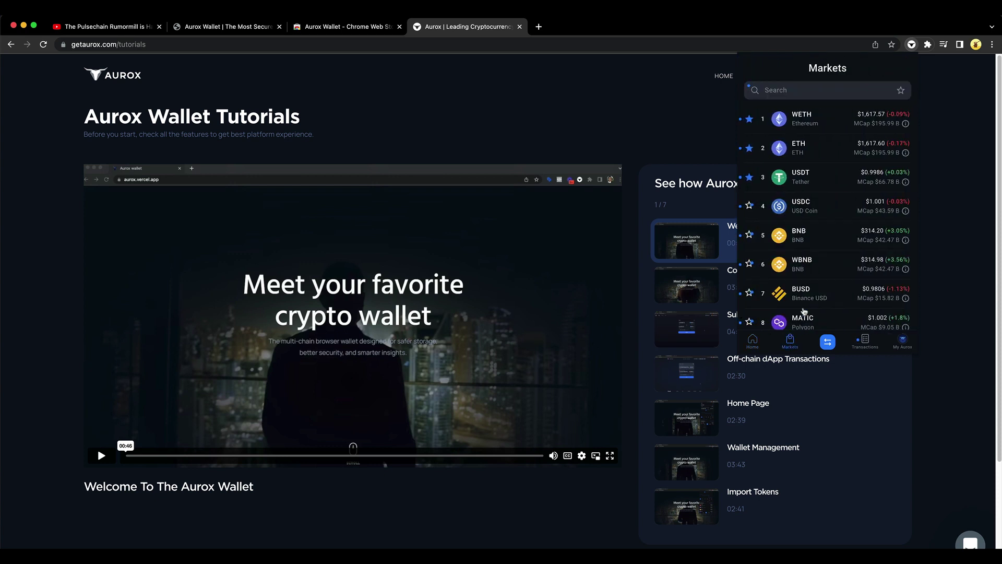
{"action": "left_click", "coordinate": [827, 343]}
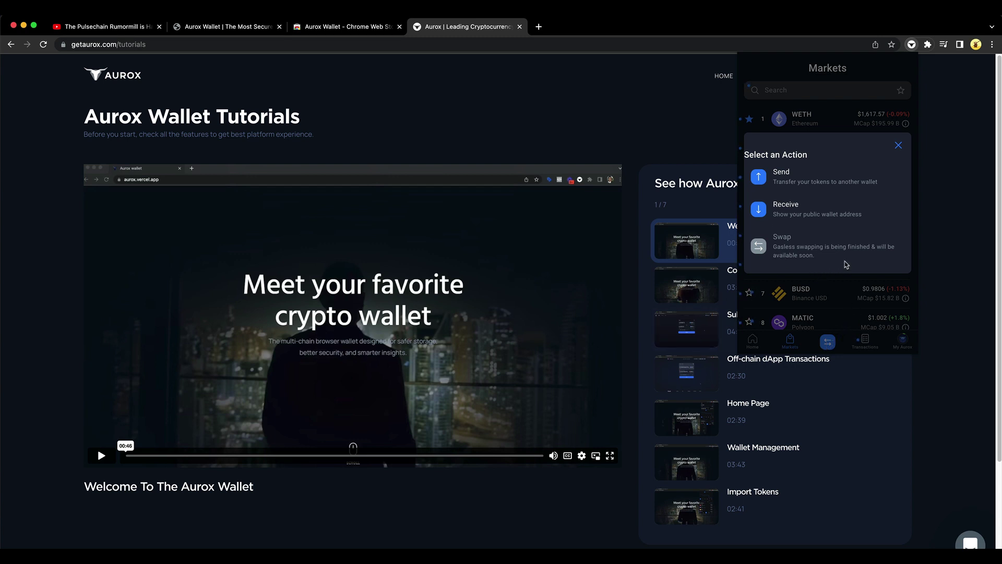
{"action": "left_click", "coordinate": [899, 147]}
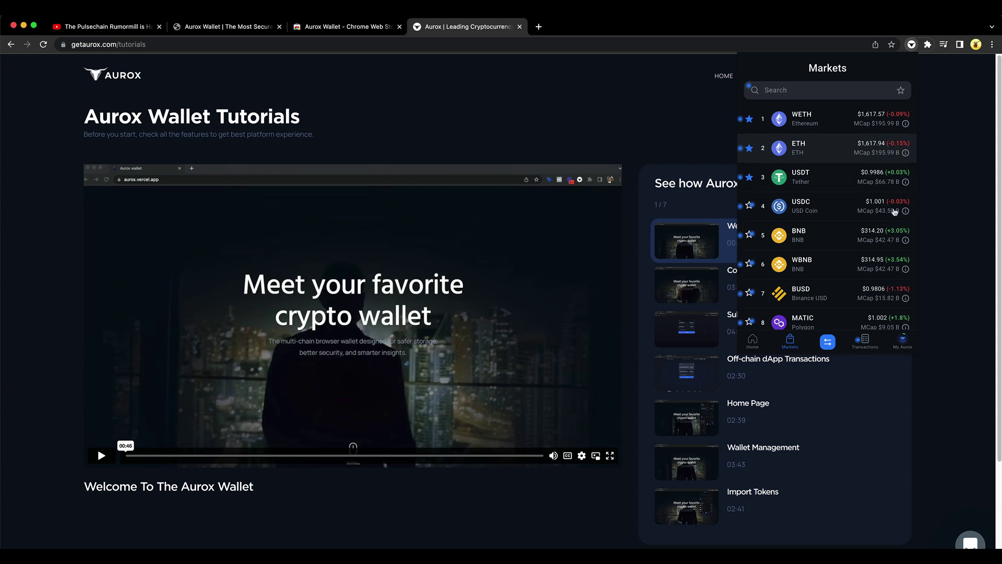
{"action": "left_click", "coordinate": [866, 342]}
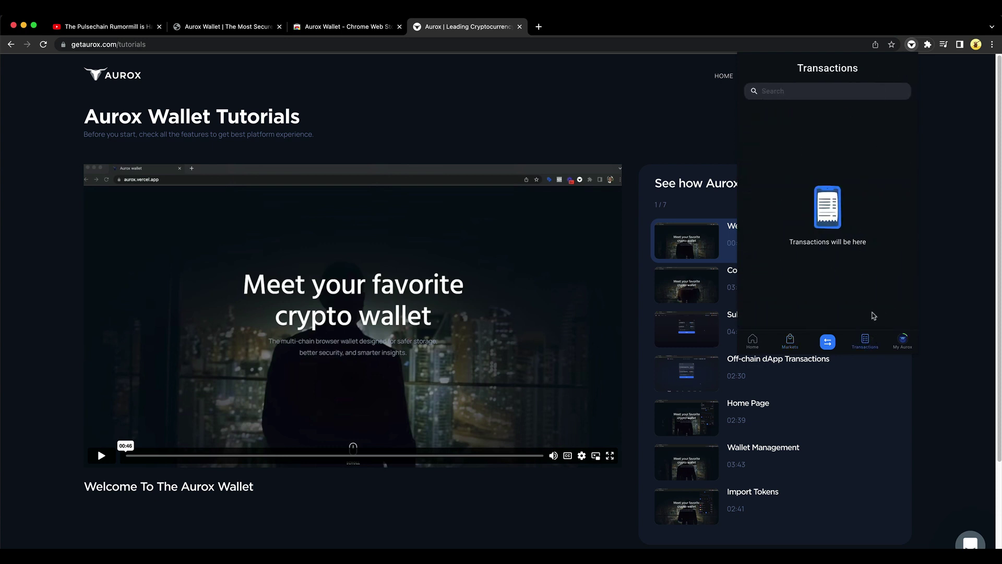
Step: Browse the My Aurox Rewards page: Green level at 710/4,000 points and ways to earn points
{"action": "left_click", "coordinate": [903, 342]}
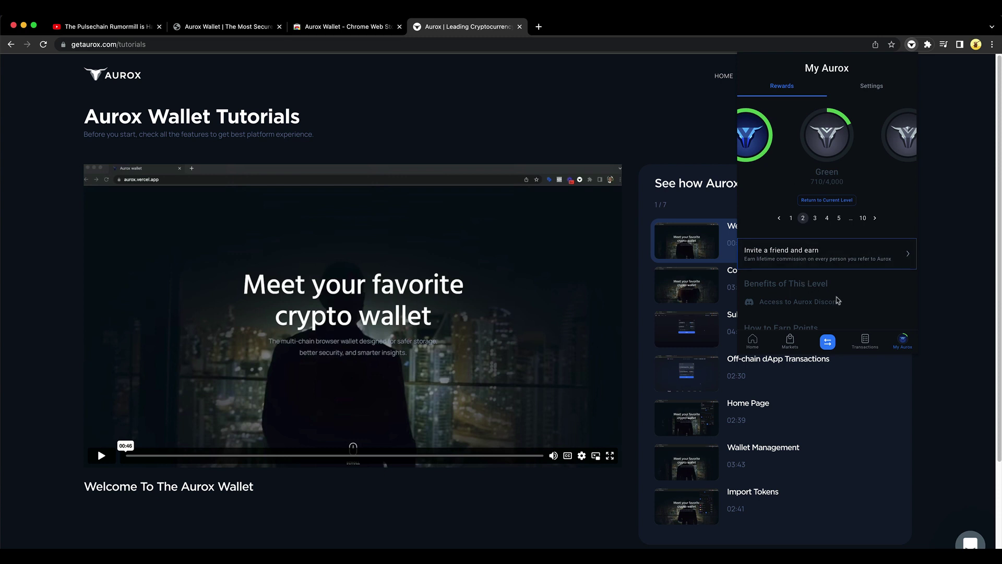
{"action": "scroll", "coordinate": [832, 274], "scroll_direction": "down", "scroll_amount": 1}
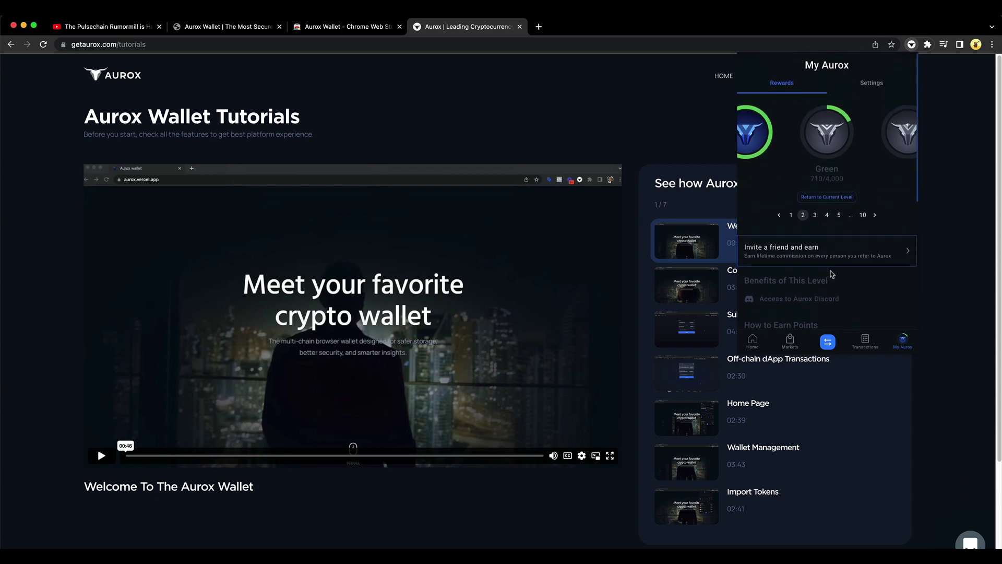
{"action": "scroll", "coordinate": [817, 224], "scroll_direction": "down", "scroll_amount": 1}
{"action": "scroll", "coordinate": [817, 224], "scroll_direction": "down", "scroll_amount": 5}
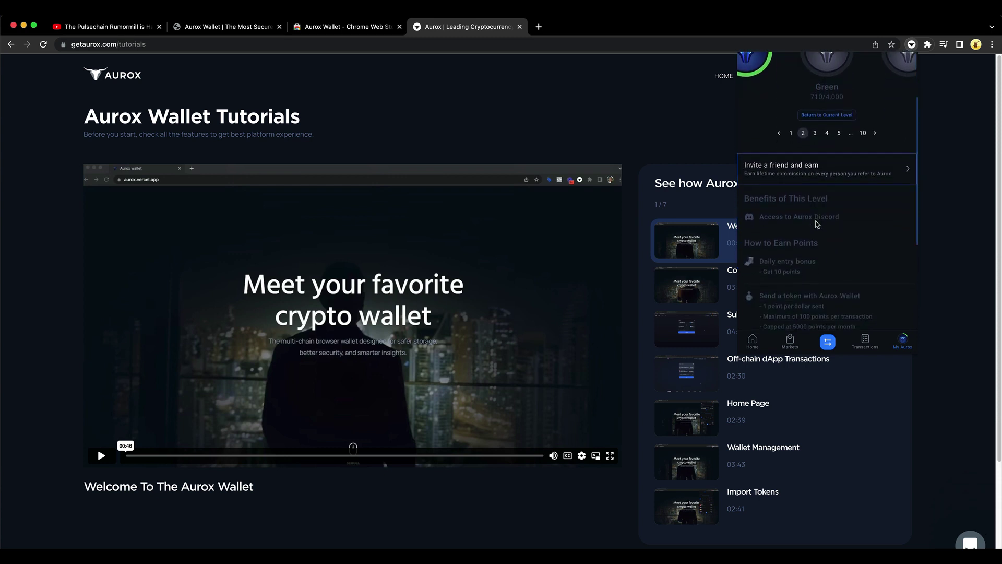
{"action": "scroll", "coordinate": [838, 276], "scroll_direction": "down", "scroll_amount": 1}
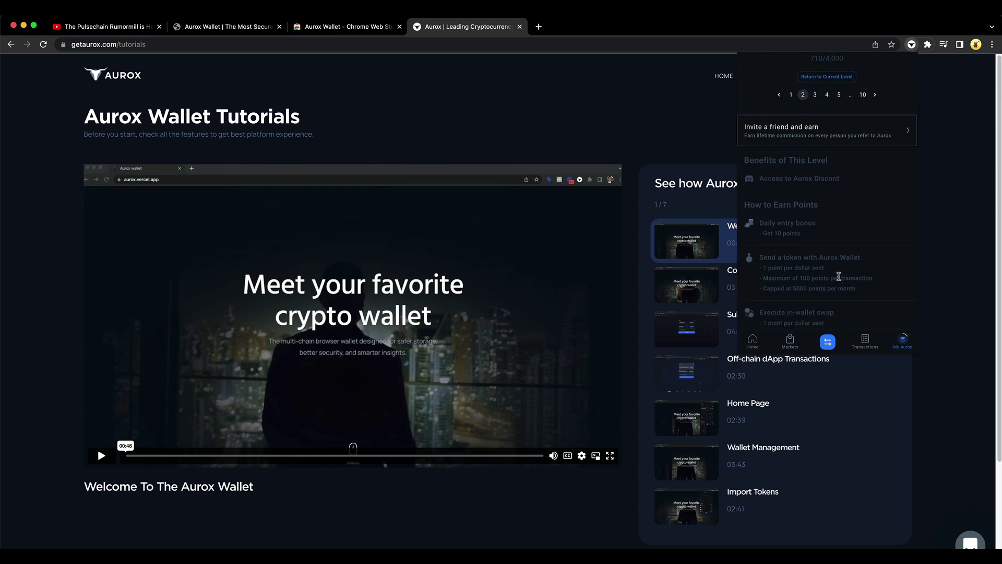
{"action": "scroll", "coordinate": [838, 276], "scroll_direction": "down", "scroll_amount": 2}
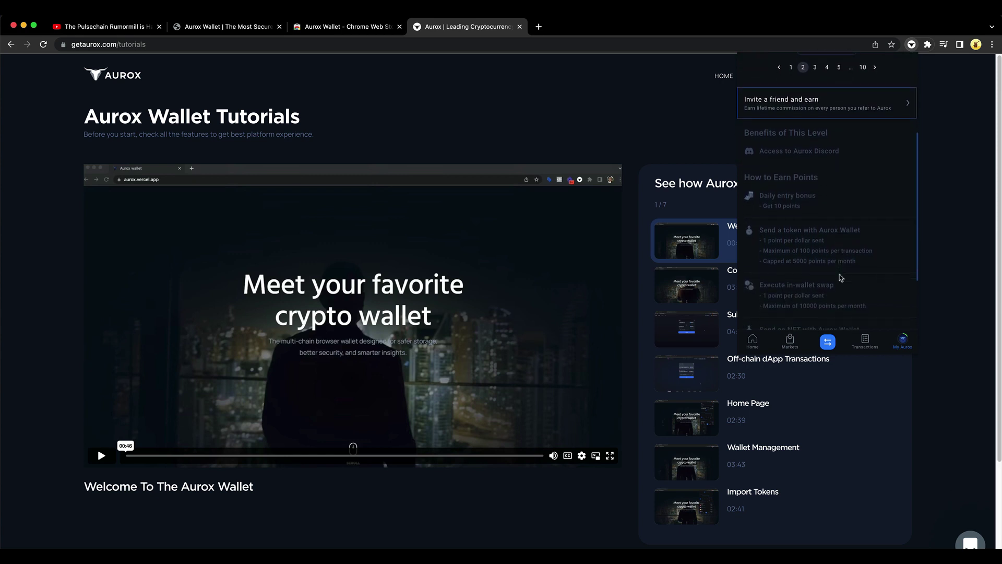
{"action": "scroll", "coordinate": [842, 278], "scroll_direction": "down", "scroll_amount": 5}
{"action": "scroll", "coordinate": [847, 280], "scroll_direction": "up", "scroll_amount": 10}
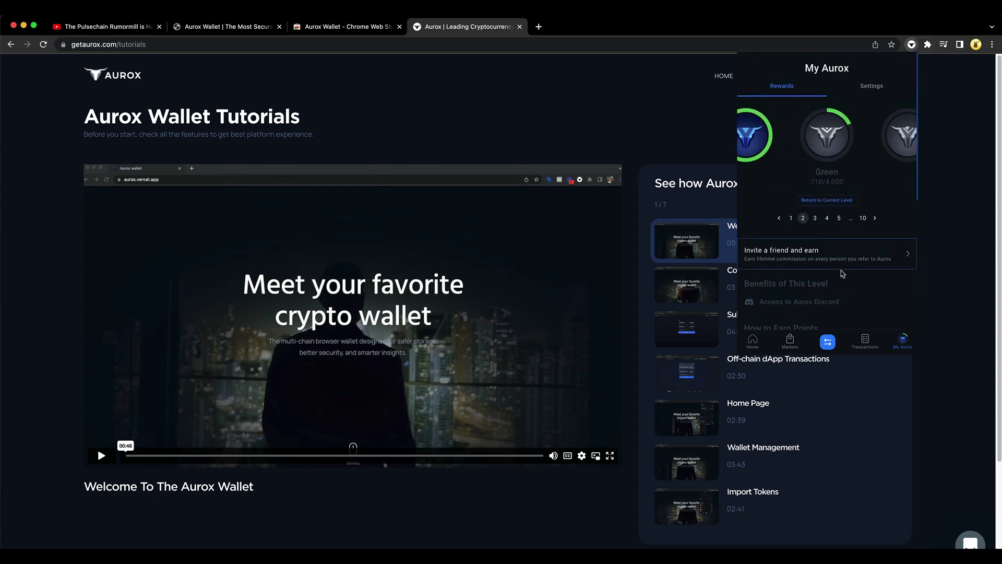
Step: Look over the General options in the My Aurox settings, then return to the settings list
{"action": "left_click", "coordinate": [872, 88]}
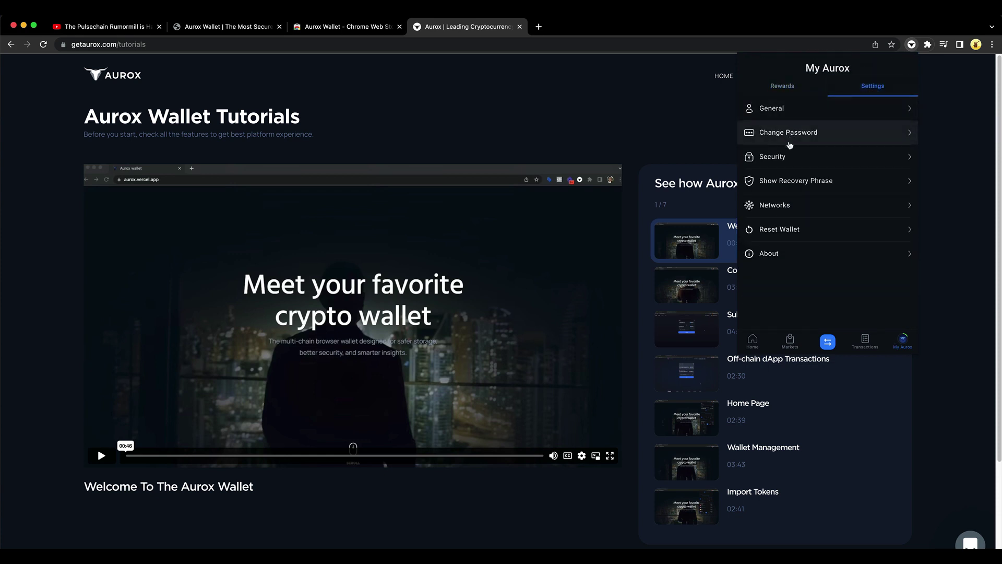
{"action": "left_click", "coordinate": [795, 108]}
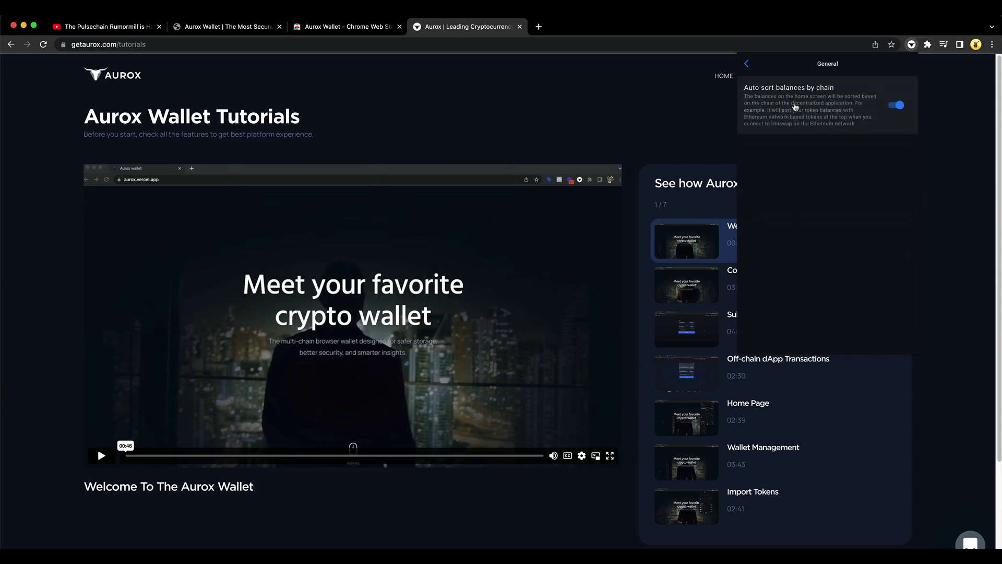
{"action": "left_click", "coordinate": [746, 63]}
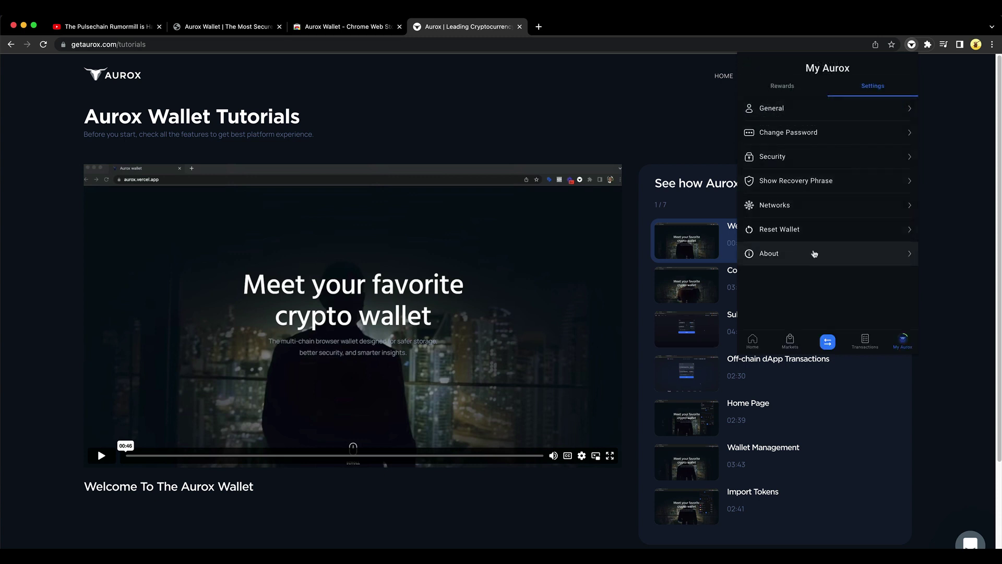
Step: View the wallet management page from Home, then return to the $0 home screen
{"action": "left_click", "coordinate": [753, 338]}
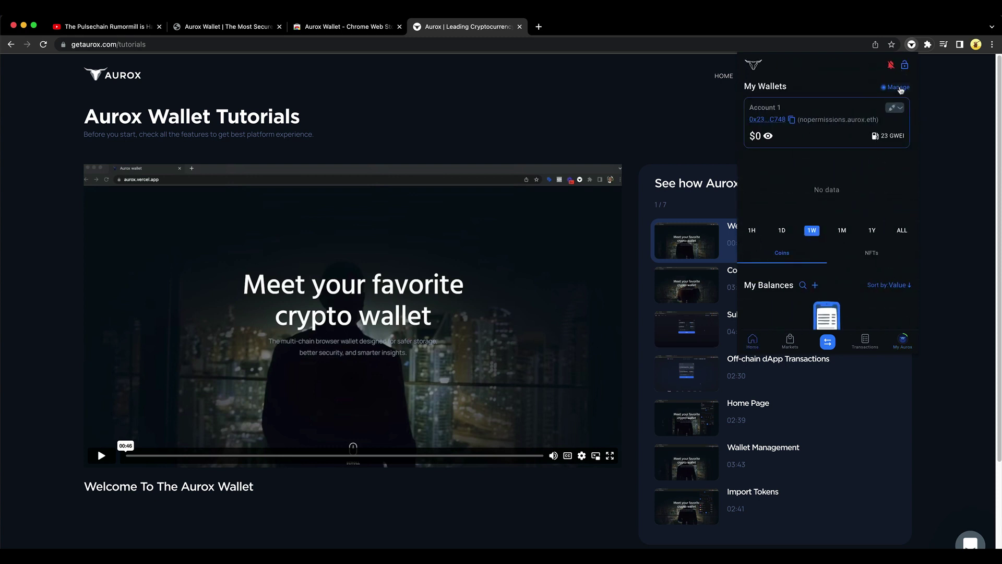
{"action": "left_click", "coordinate": [898, 87]}
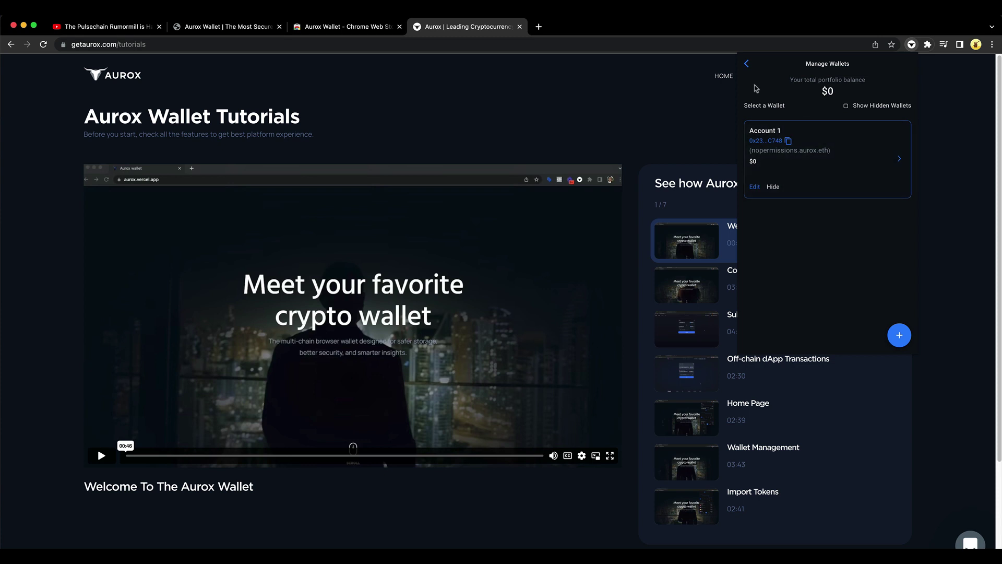
{"action": "left_click", "coordinate": [747, 63]}
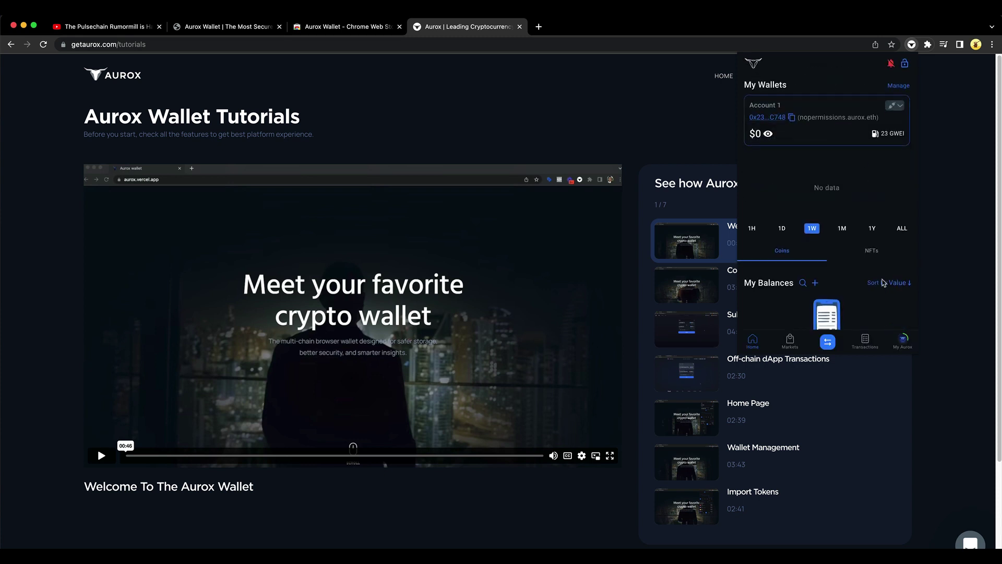
{"action": "scroll", "coordinate": [850, 278], "scroll_direction": "down", "scroll_amount": 2}
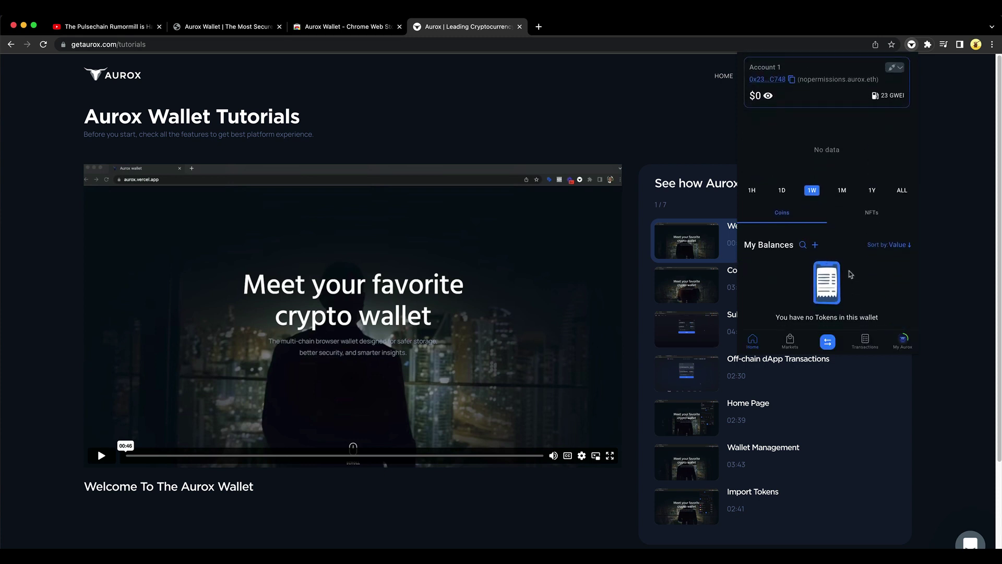
Step: Check the Active Networks list (Ethereum, Binance, Polygon, Avalanche) from My Aurox settings
{"action": "left_click", "coordinate": [903, 341]}
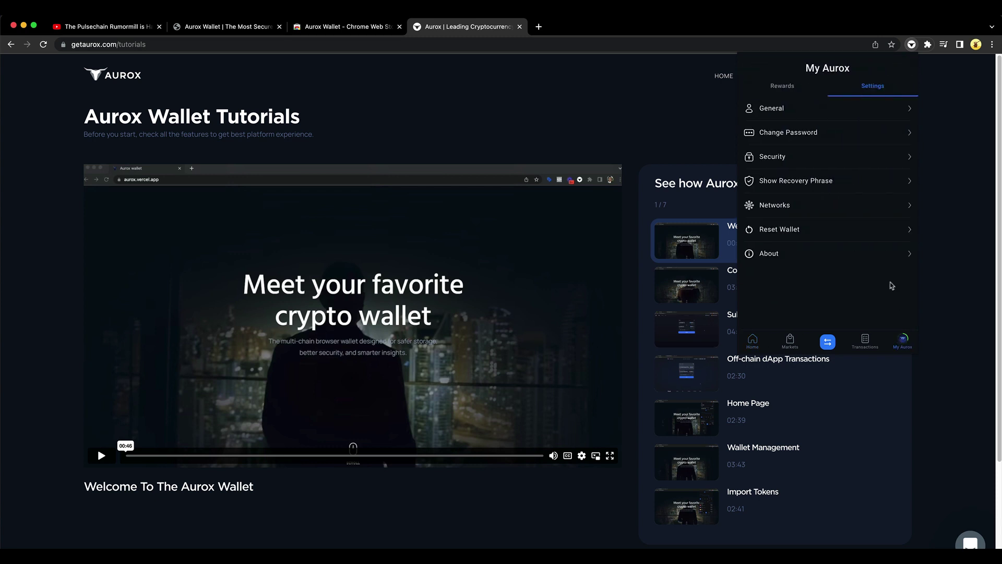
{"action": "left_click", "coordinate": [820, 209]}
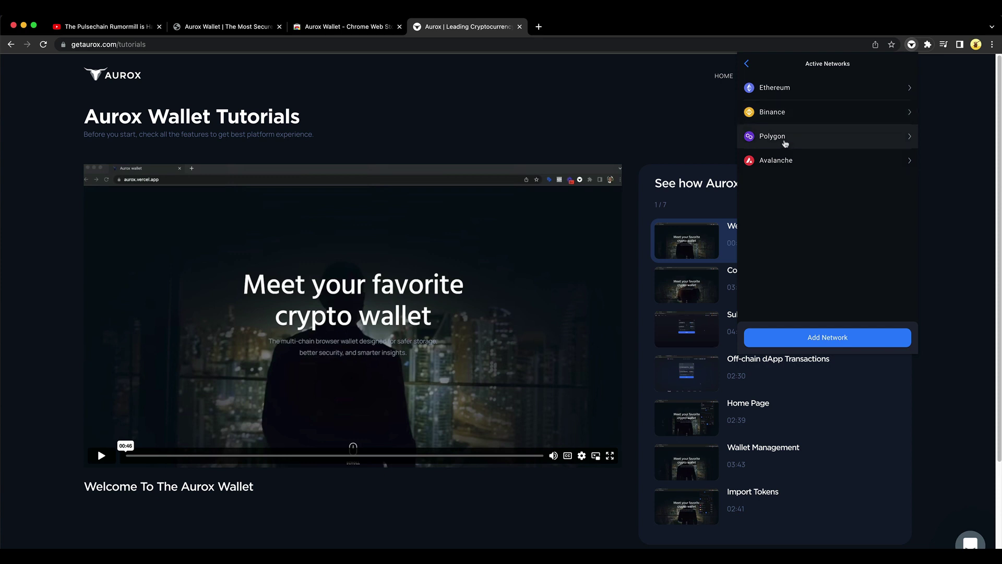
{"action": "left_click", "coordinate": [747, 64]}
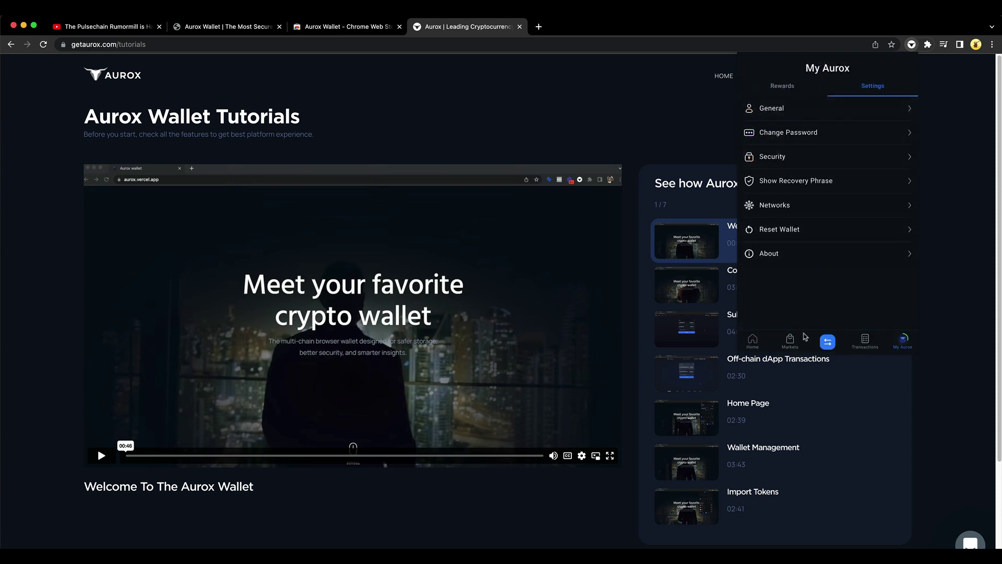
Step: Return to the empty home view and dismiss the popup, leaving the Tutorials page visible
{"action": "left_click", "coordinate": [753, 341]}
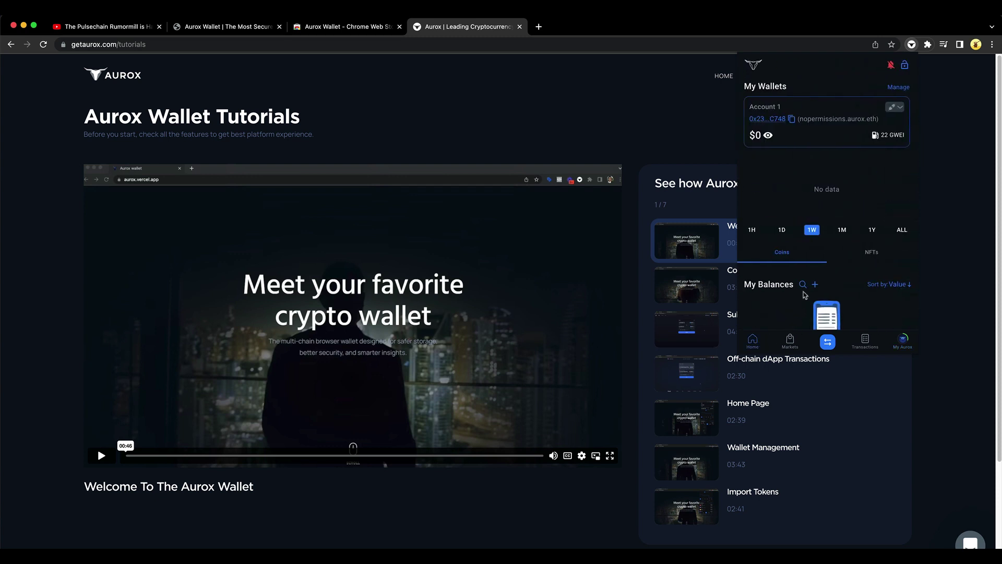
{"action": "scroll", "coordinate": [812, 228], "scroll_direction": "down", "scroll_amount": 2}
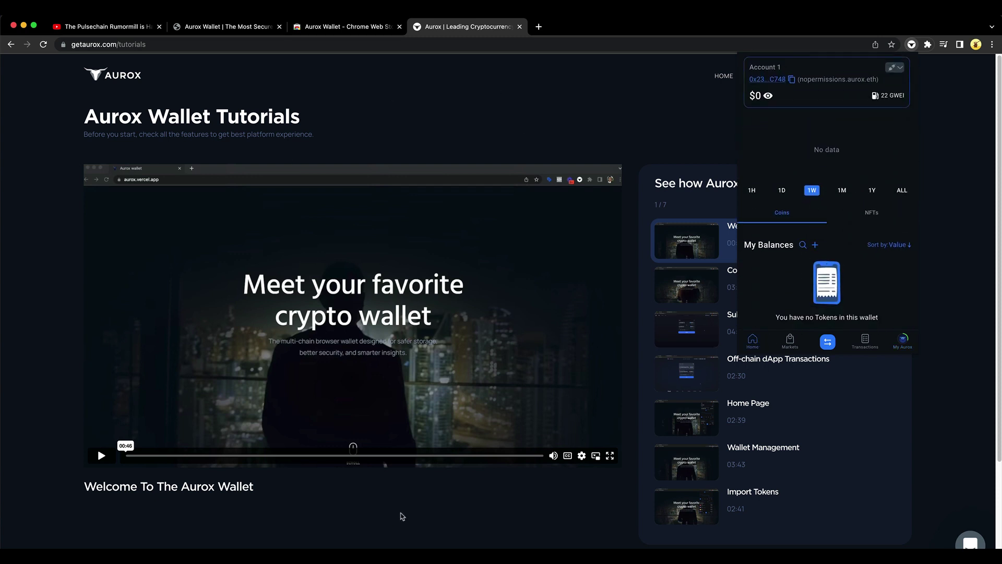
{"action": "left_click", "coordinate": [656, 128]}
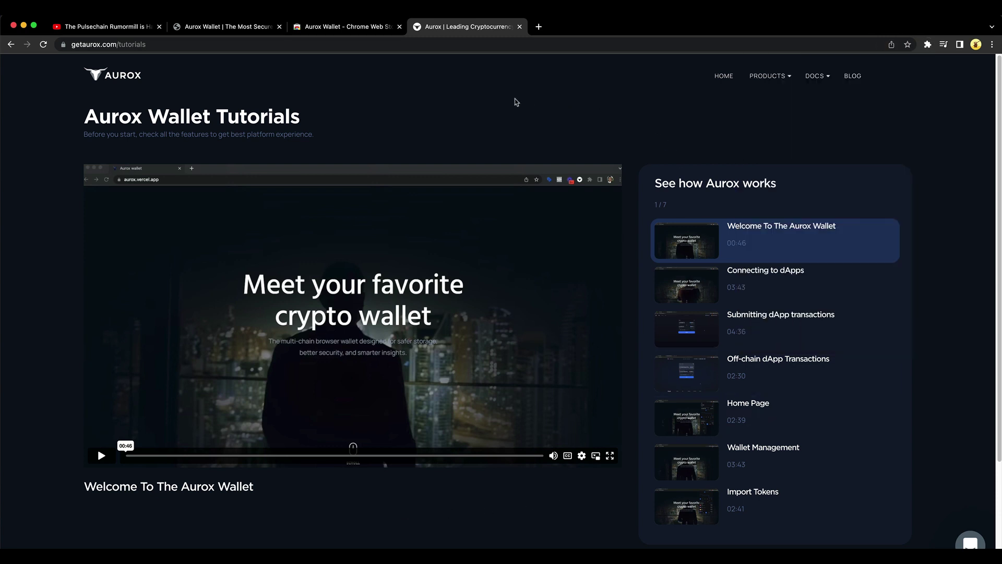